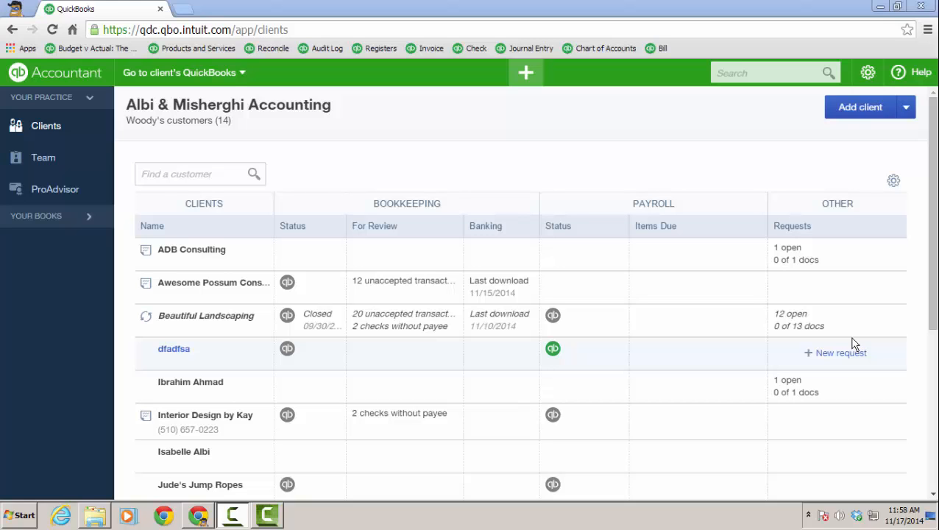
- Open the Beautiful Landscaping client's books and go to the Reclassify Transactions accountant tool
left_click(245, 79)
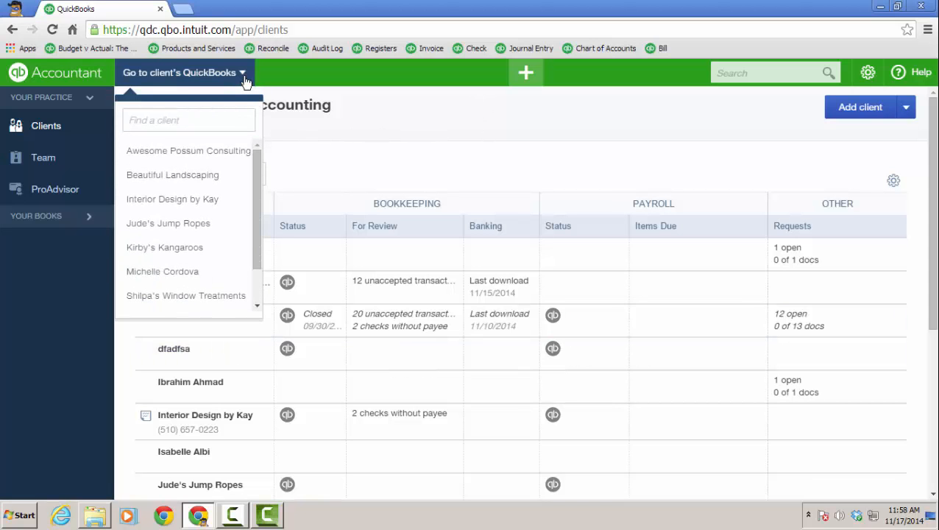
left_click(174, 176)
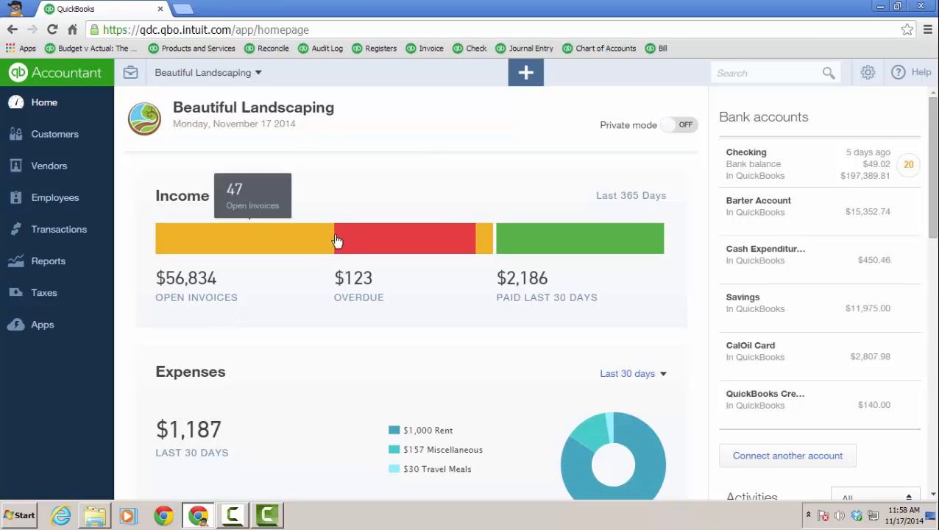
left_click(133, 74)
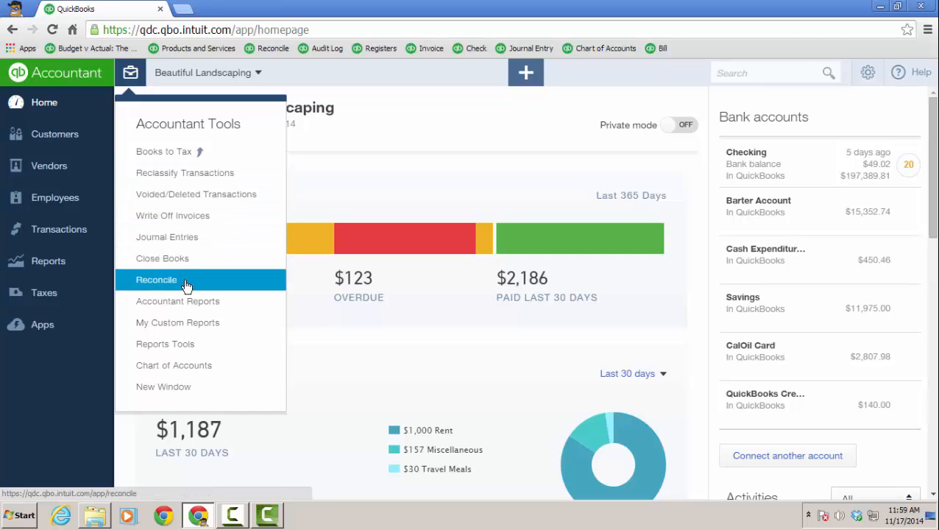
left_click(204, 176)
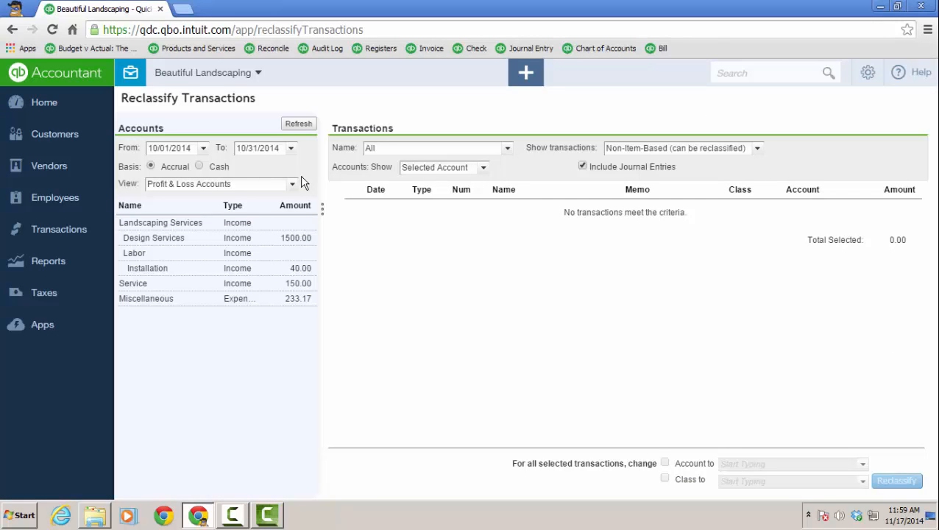
- Select all transactions in the Miscellaneous account and choose Delivery Fee as their new account for reclassification
left_click(250, 298)
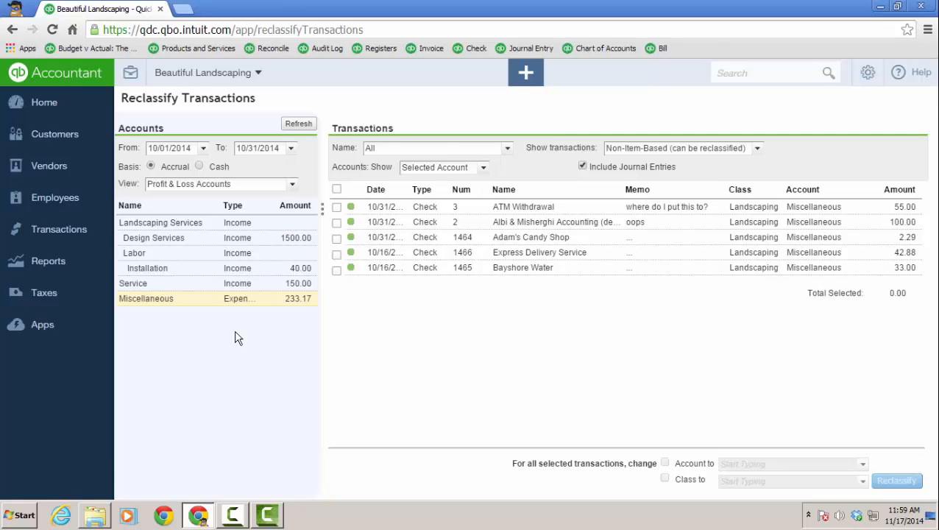
left_click(336, 190)
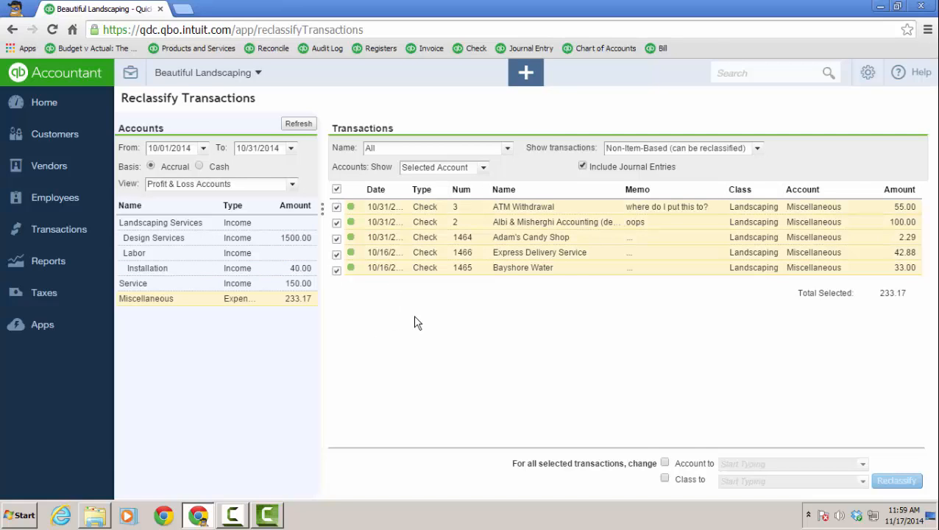
left_click(664, 462)
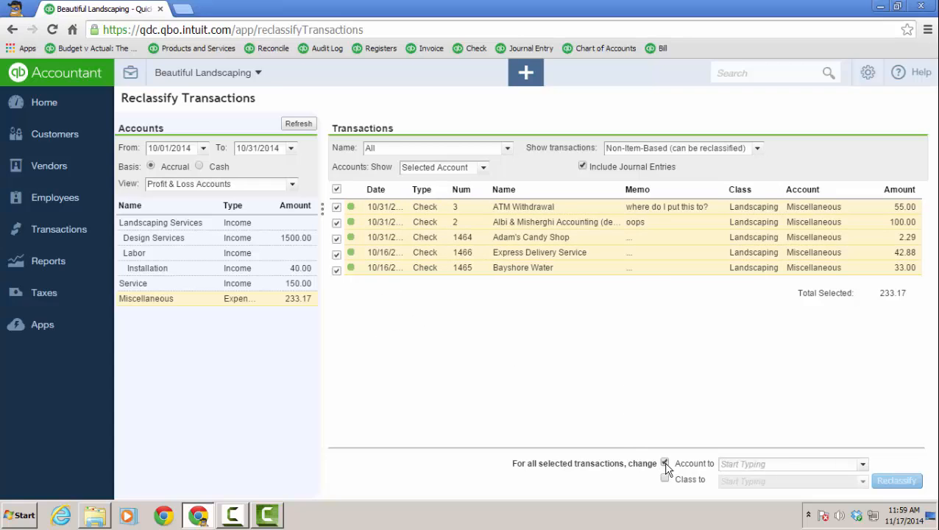
left_click(862, 465)
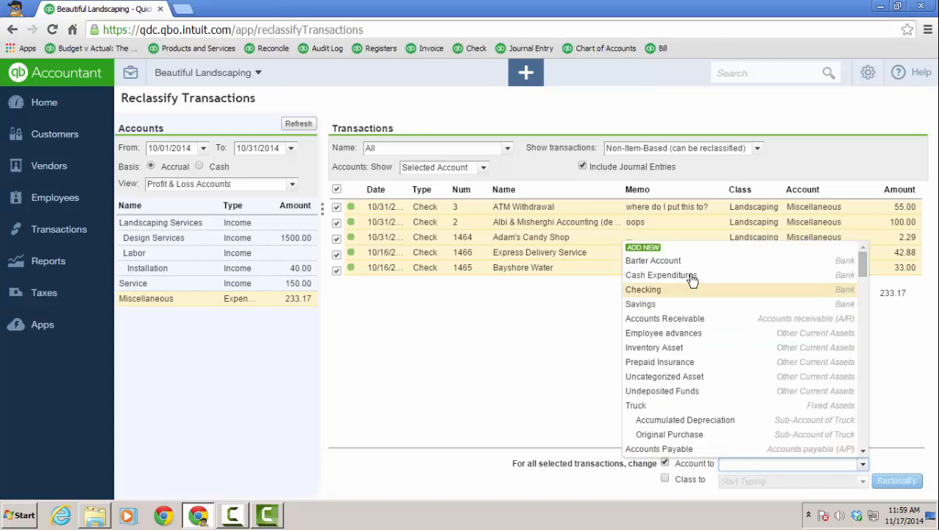
scroll(732, 364, "down", 12)
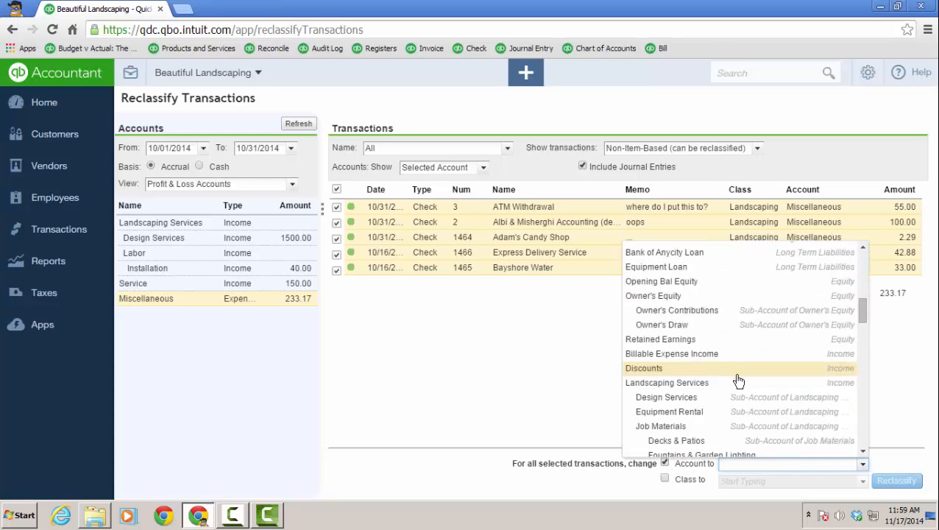
scroll(744, 388, "down", 3)
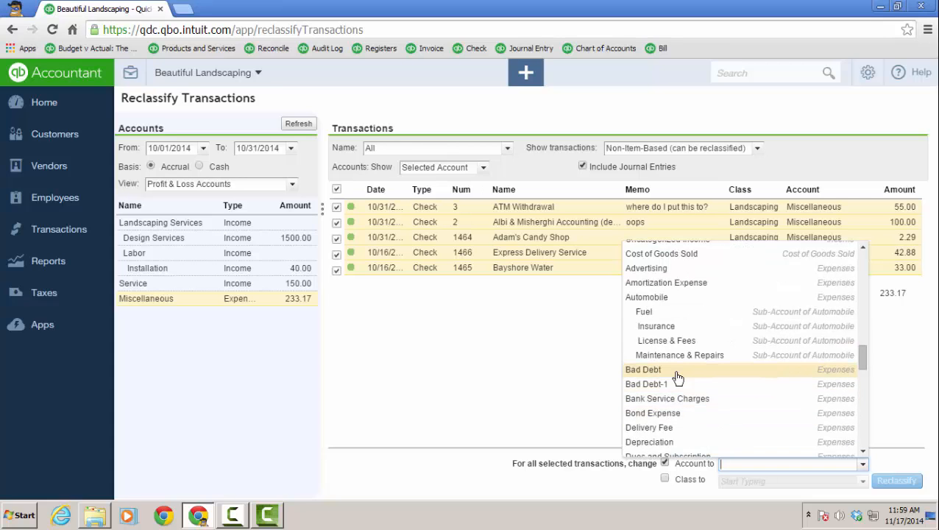
left_click(674, 429)
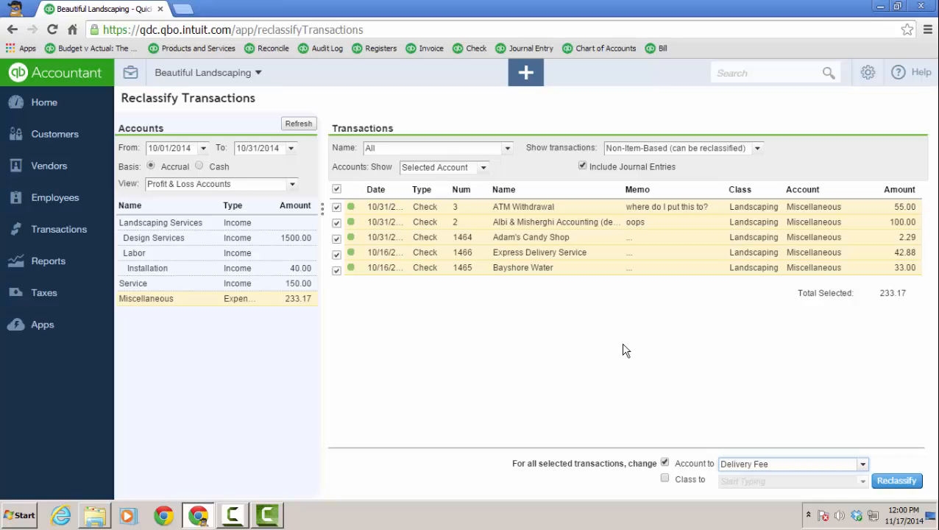
- Open the Voided/Deleted Transactions audit log from the accountant tools
left_click(130, 73)
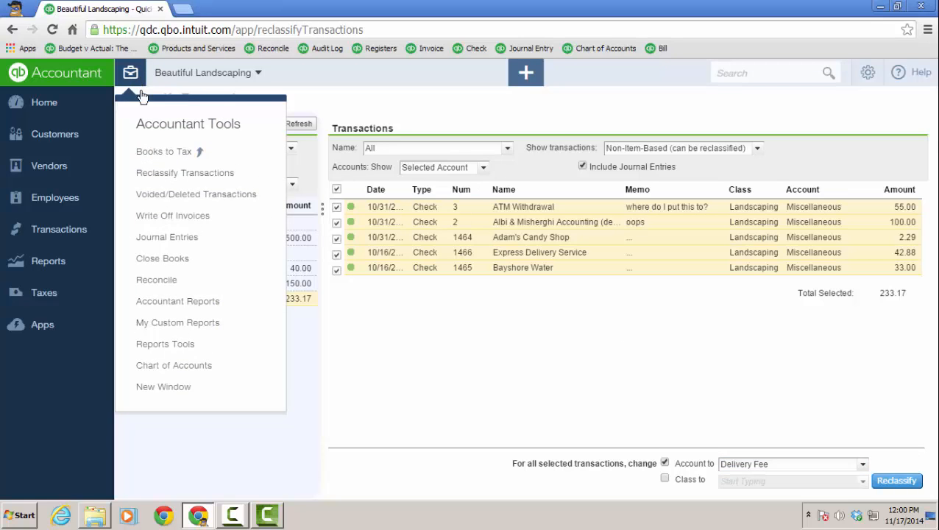
left_click(169, 201)
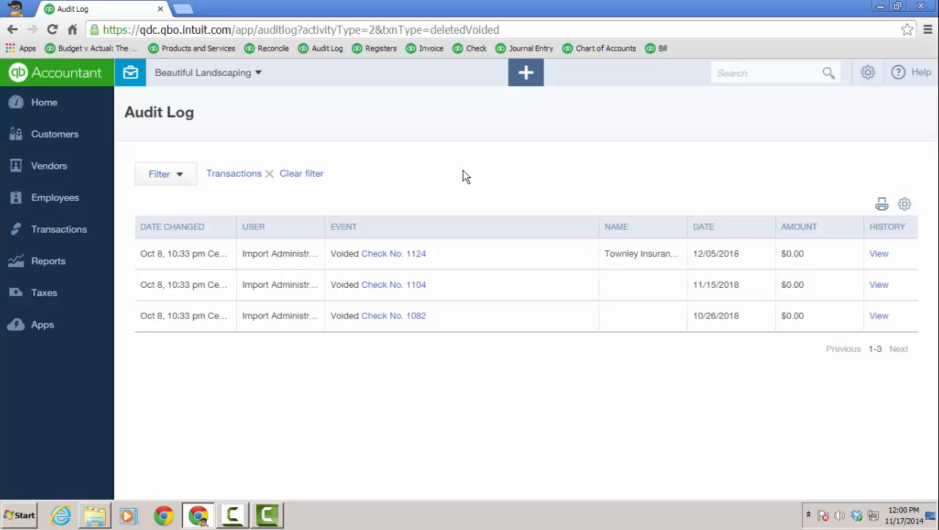
- Open the Write Off Invoices tool from the accountant tools
left_click(134, 73)
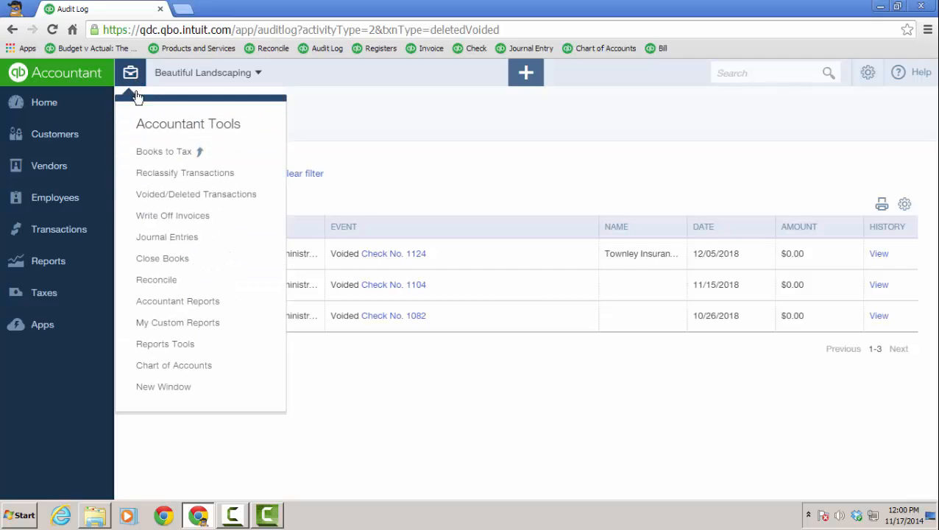
left_click(181, 216)
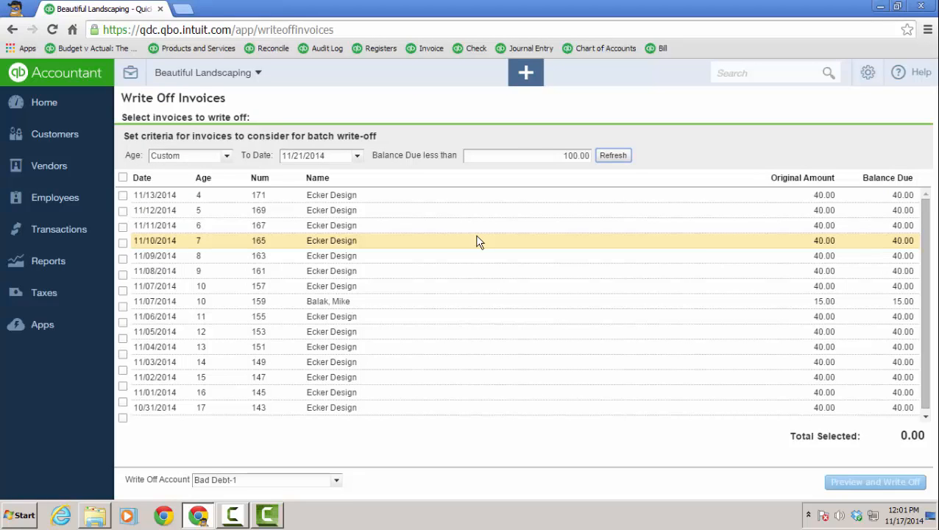
- Open a new journal entry, mark it as an adjusting journal entry, and leave it without saving
left_click(130, 73)
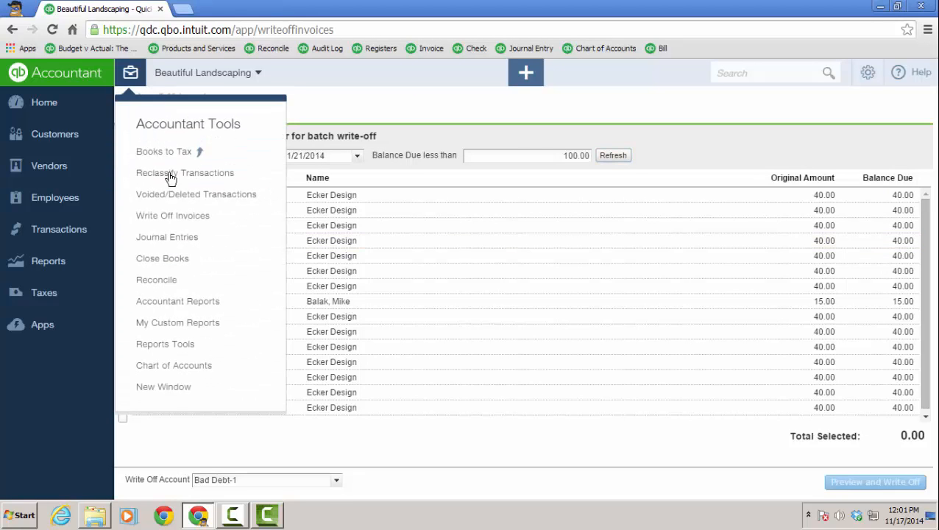
left_click(193, 243)
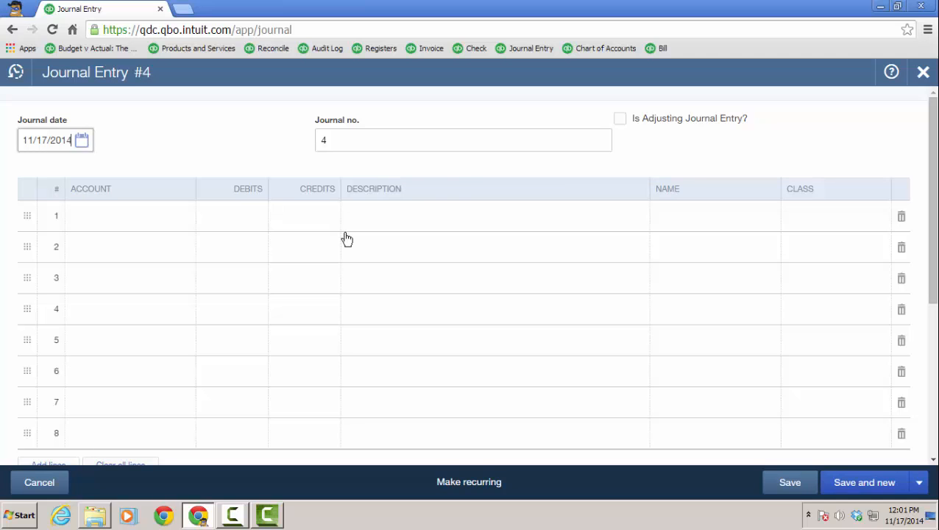
left_click(621, 120)
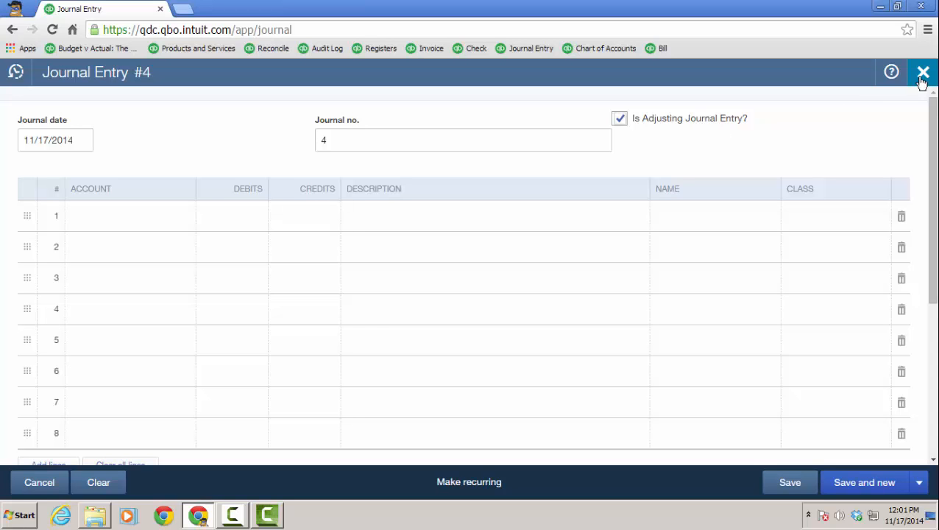
left_click(107, 490)
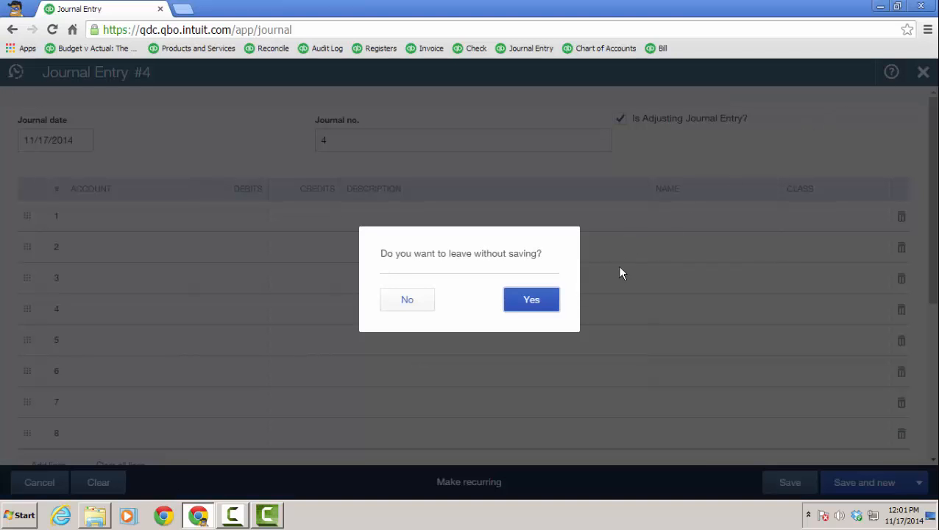
left_click(541, 300)
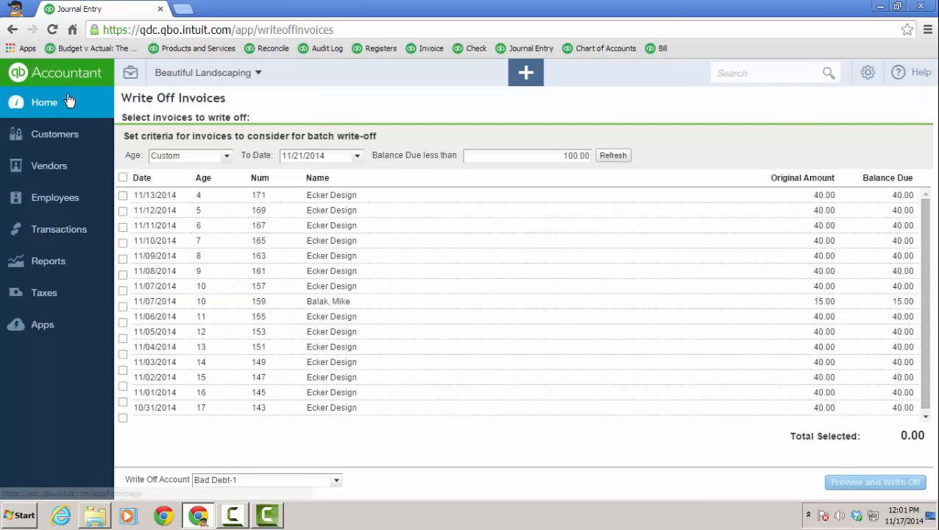
- Return to the home dashboard and open the Accountant Reports list
left_click(69, 101)
left_click(132, 75)
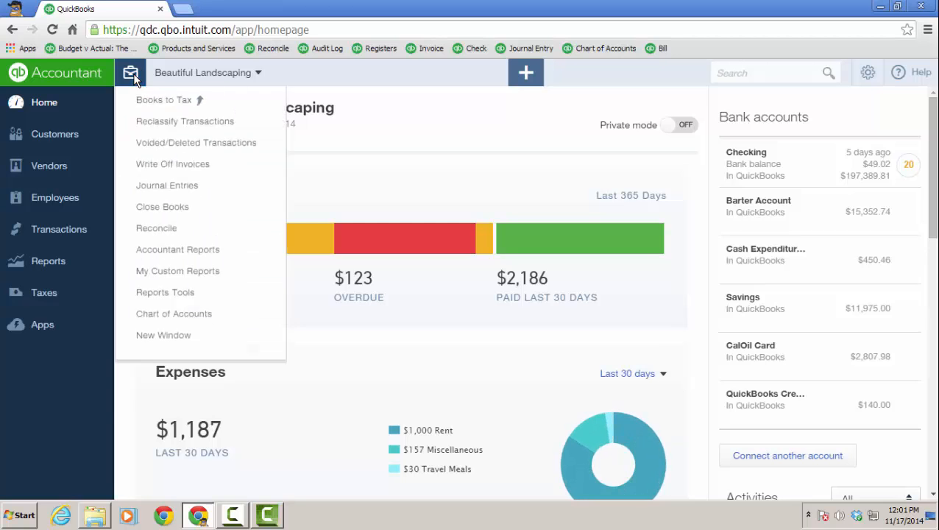
left_click(190, 308)
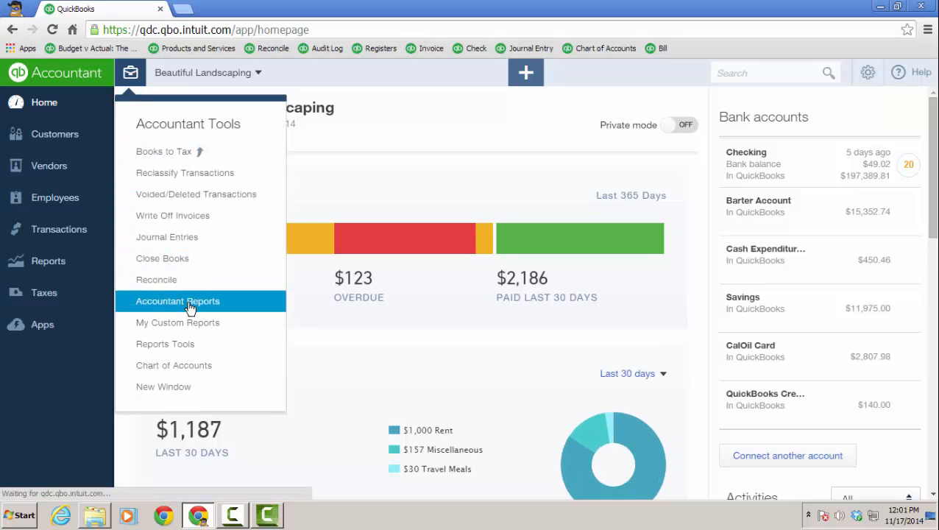
scroll(589, 324, "down", 3)
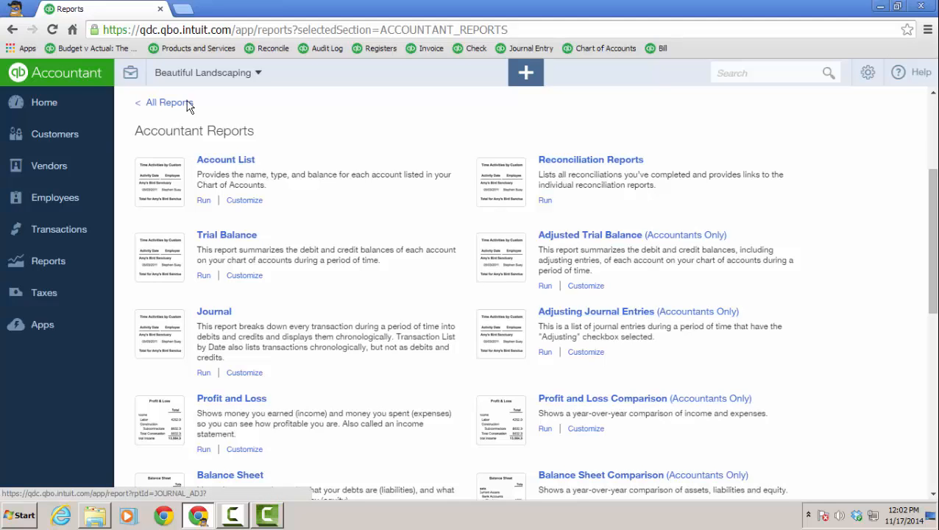
- Open the Close Books settings and review the options for allowing changes after the closing date, then close settings
left_click(130, 74)
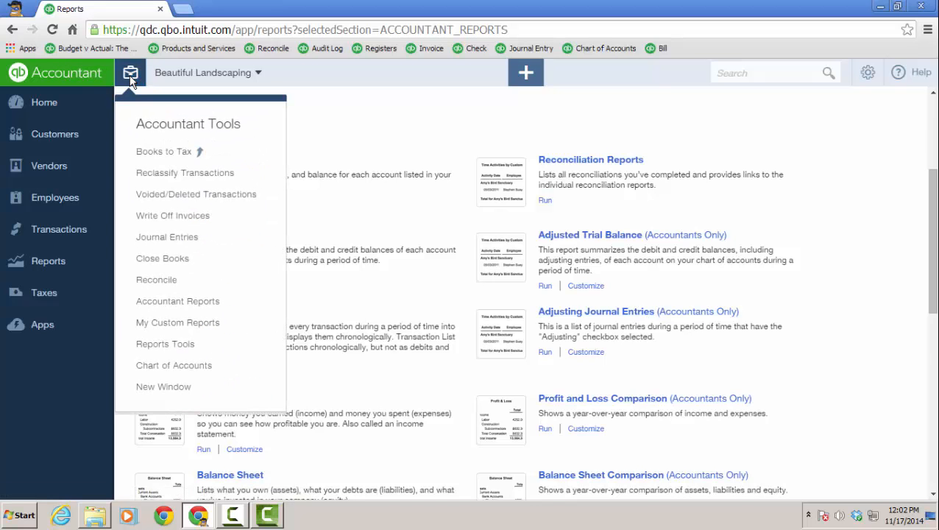
left_click(165, 264)
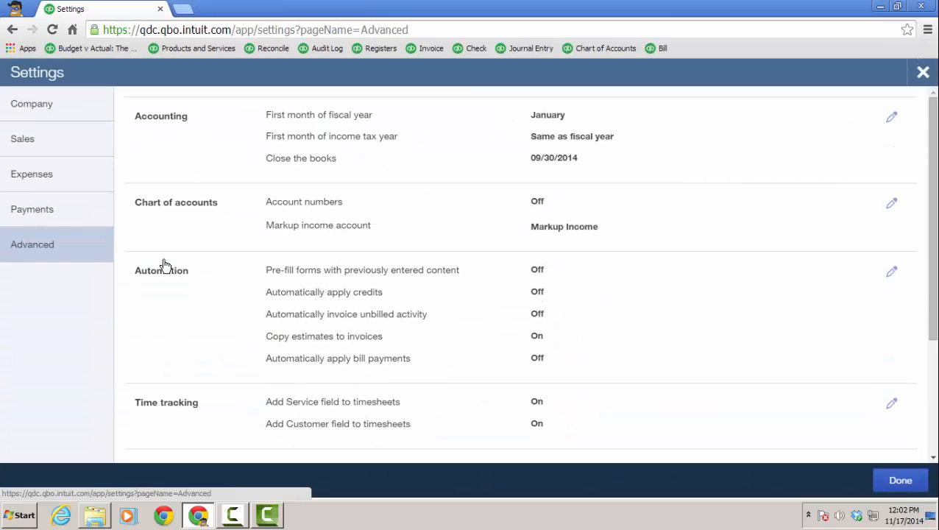
left_click(892, 120)
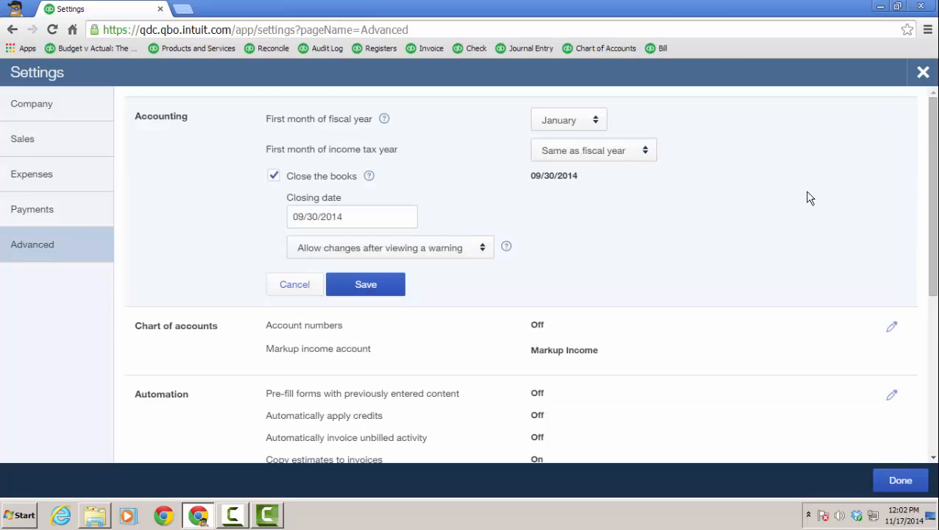
left_click(484, 248)
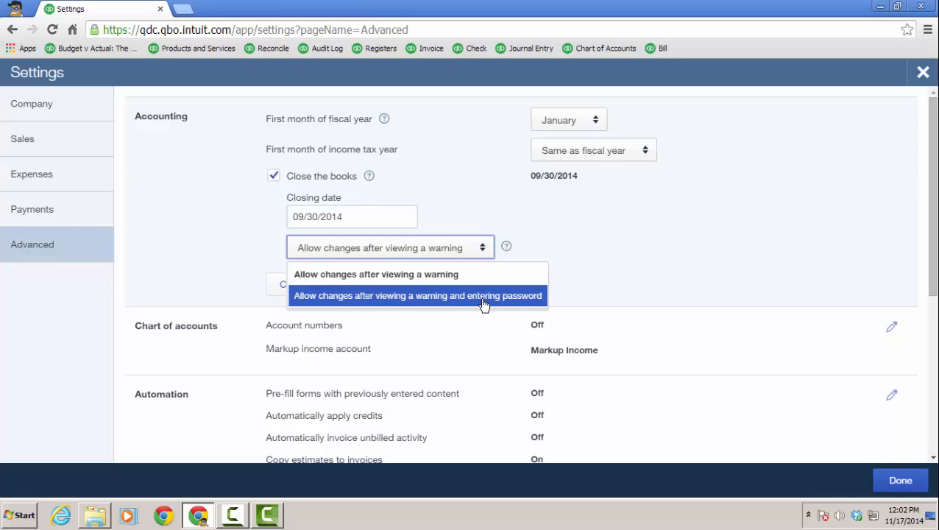
left_click(924, 73)
- Open Reconcile and try to undo the 12/31/2017 Checking reconciliation, then cancel
left_click(131, 72)
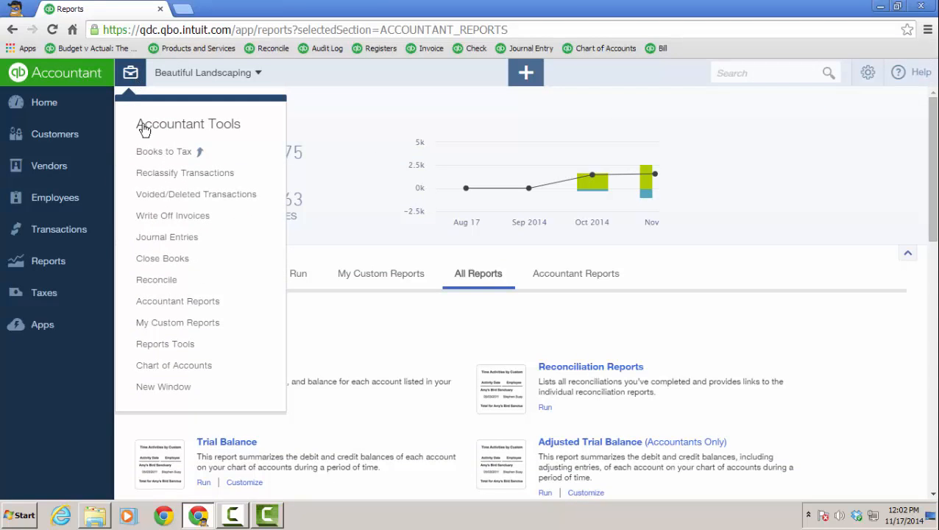
left_click(157, 280)
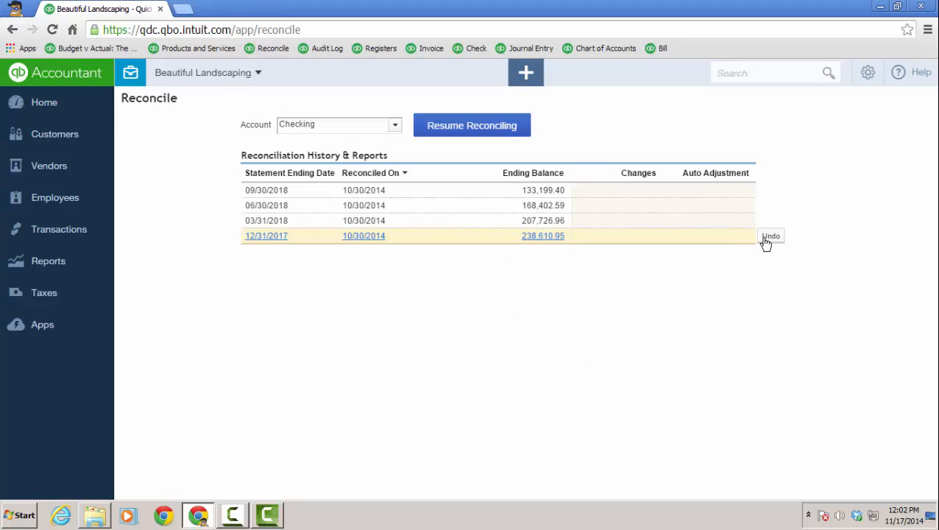
left_click(770, 237)
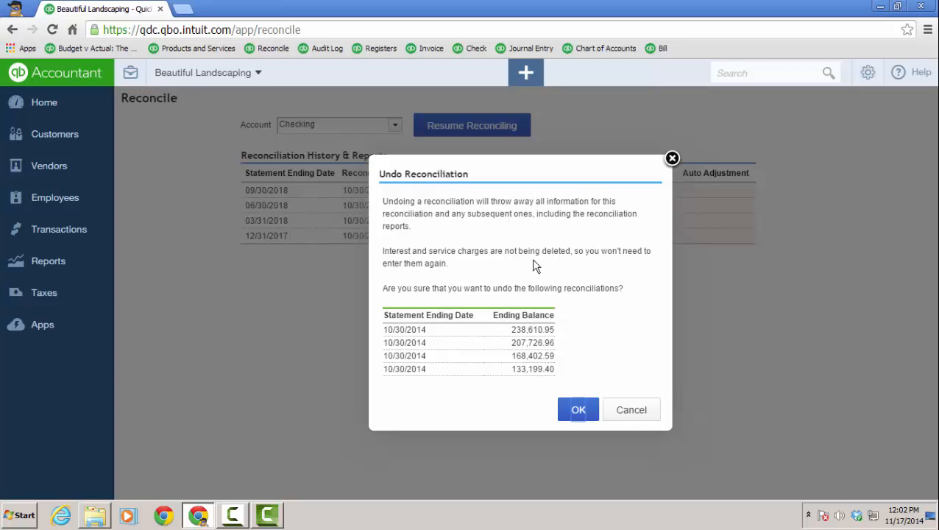
left_click(631, 417)
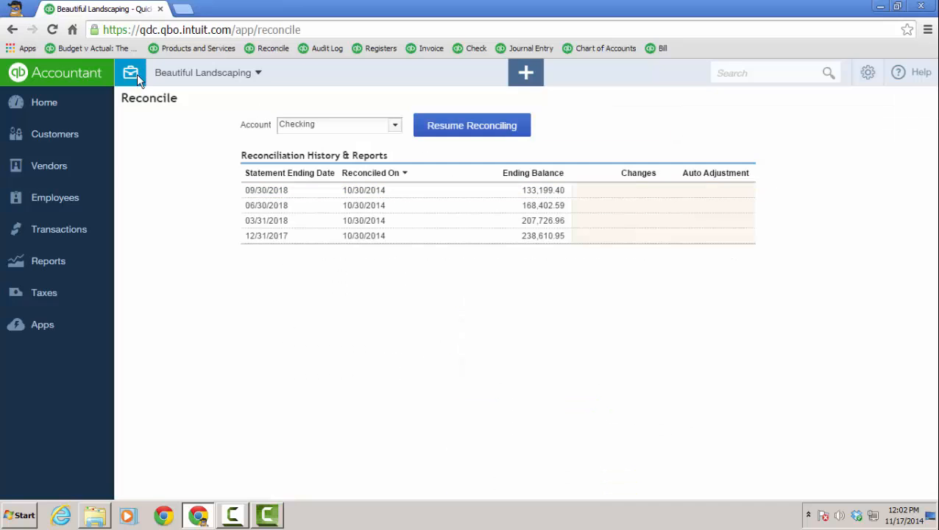
- Open the Reports Tools page to view the report and tool defaults
mouse_move(723, 222)
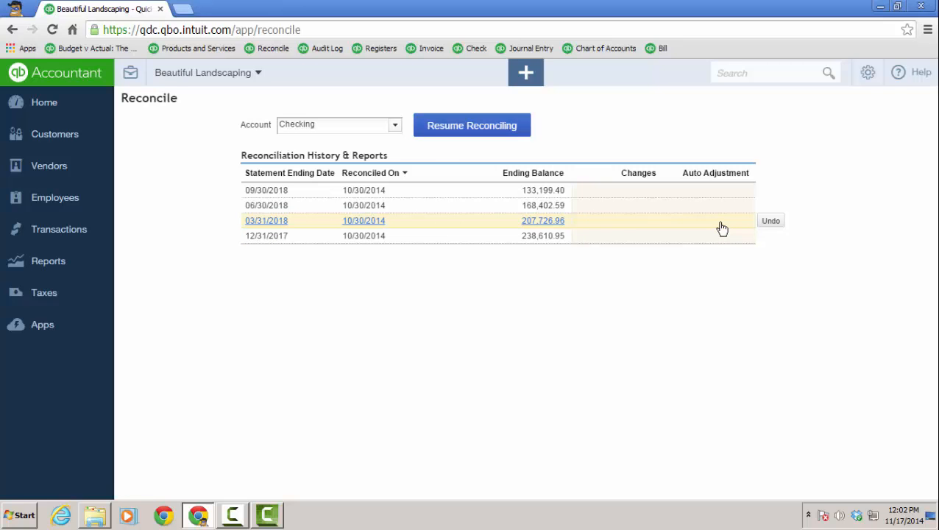
left_click(133, 77)
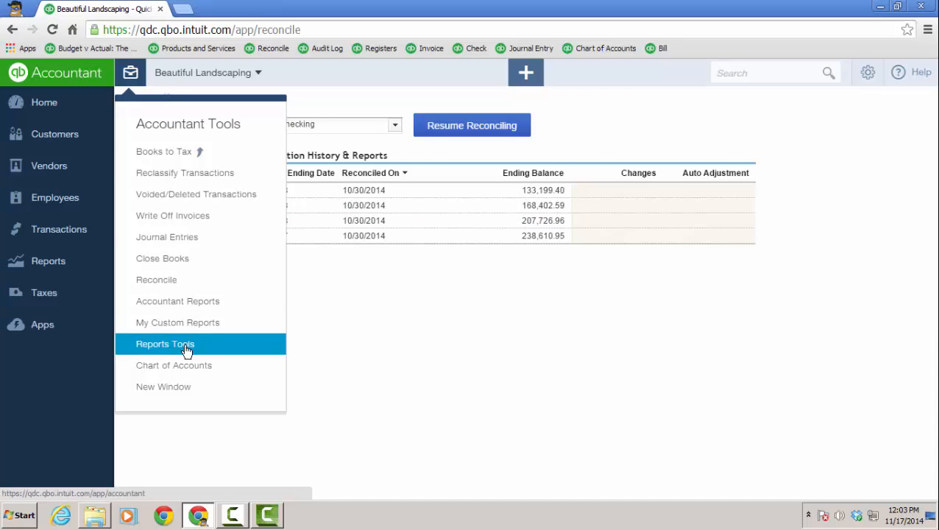
left_click(185, 351)
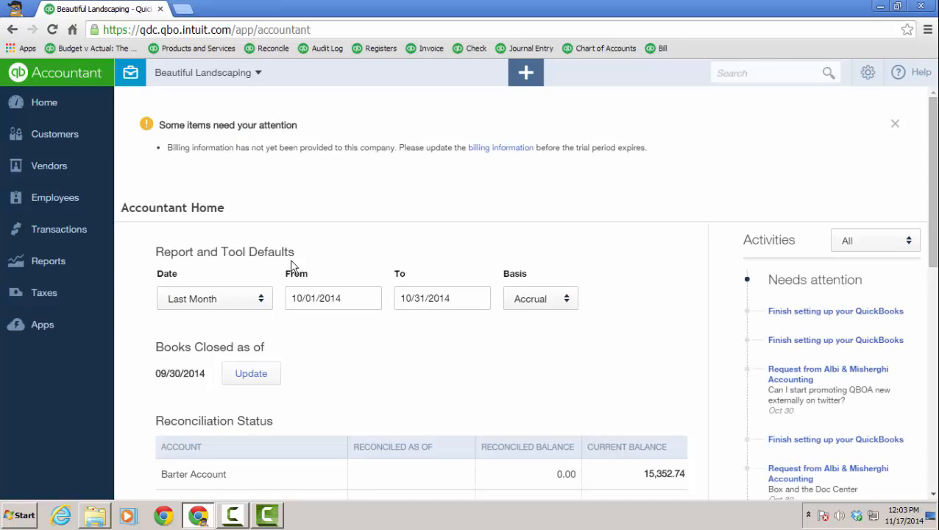
- Open the Chart of Accounts from the accountant tools in a new tab
left_click(131, 74)
scroll(122, 106, "down", 1)
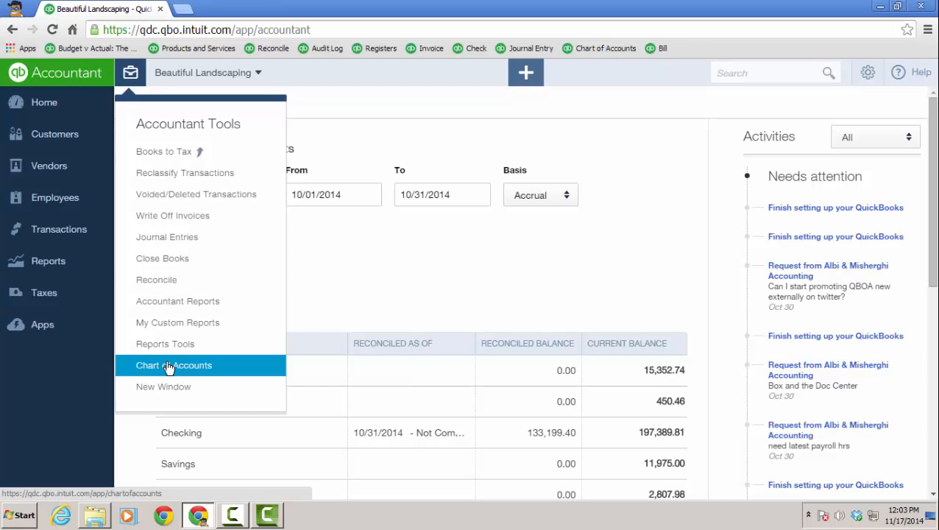
left_click(168, 391)
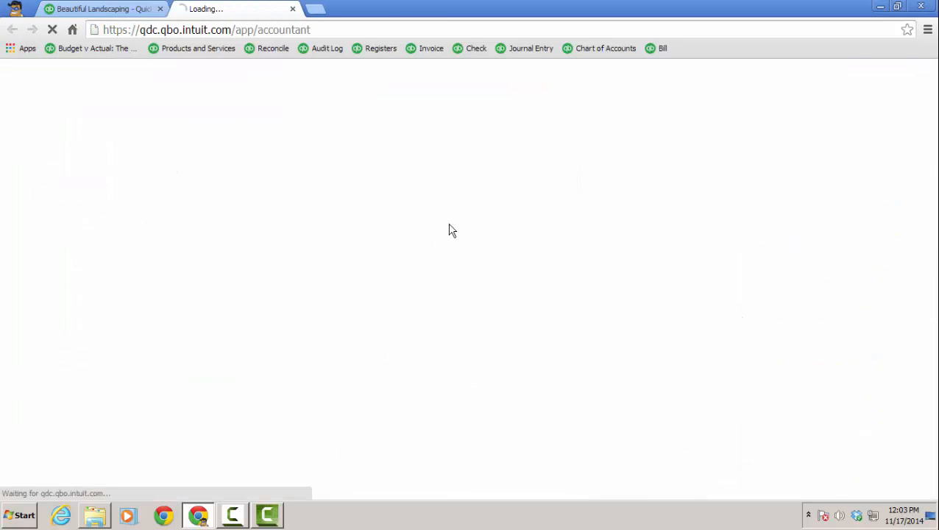
- Duplicate the browser tab, return to the home dashboard, and open the accountant tools menu
right_click(131, 13)
left_click(174, 57)
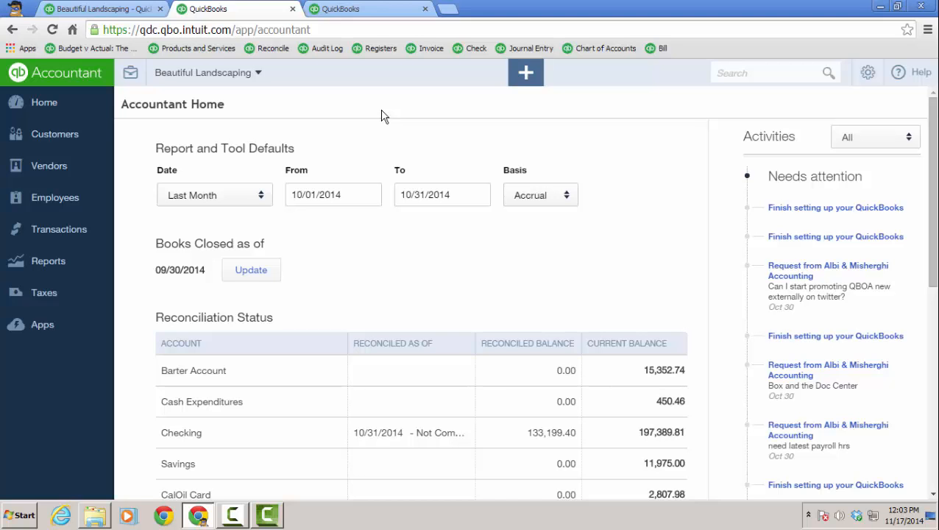
left_click(63, 105)
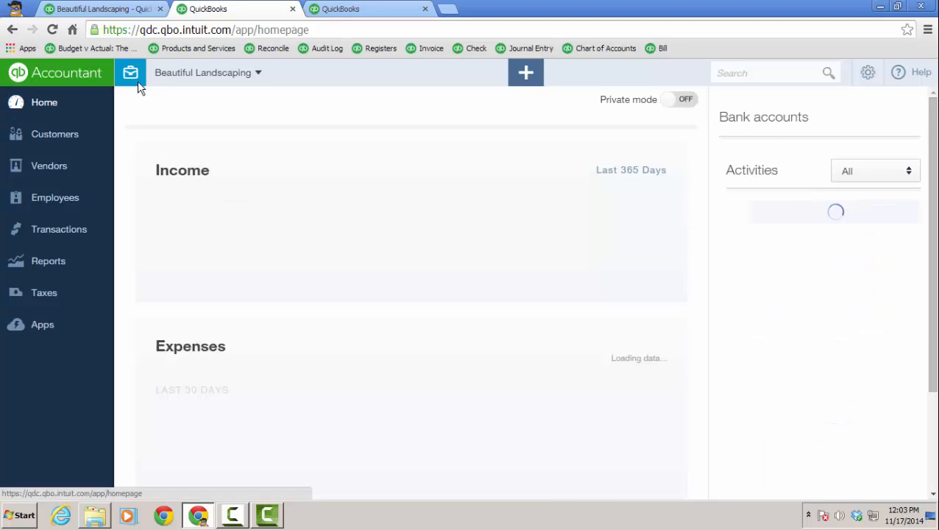
left_click(129, 74)
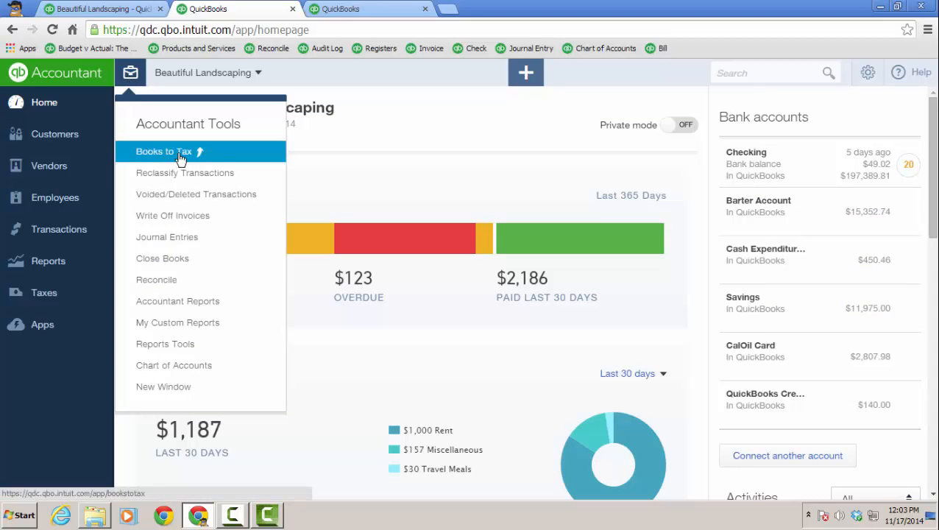